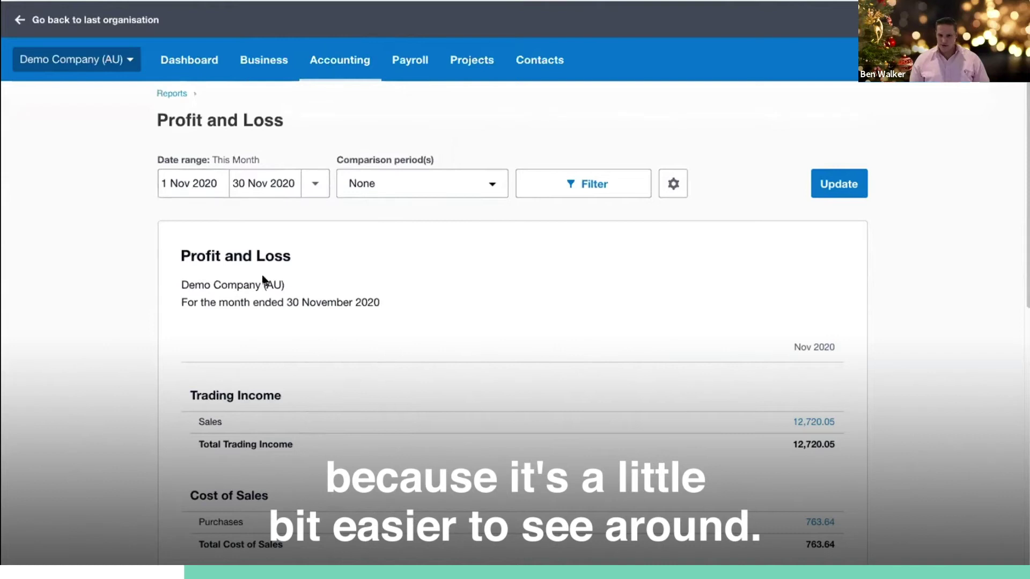
Open the old-style Profit and Loss report from the Financial reports list and switch it to wide view.
key(alt+Left)
click(226, 390)
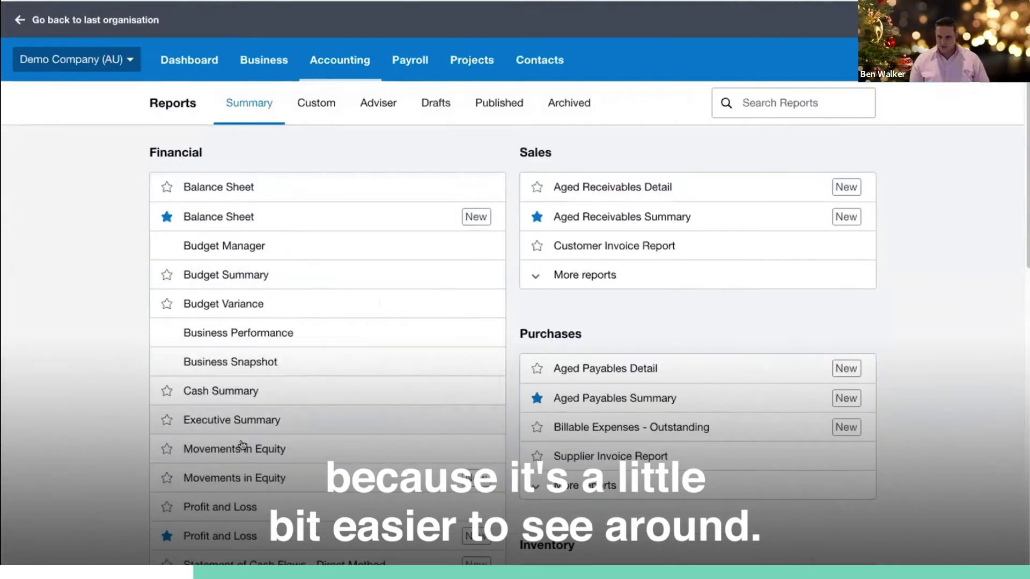
scroll(237, 239, down, 1)
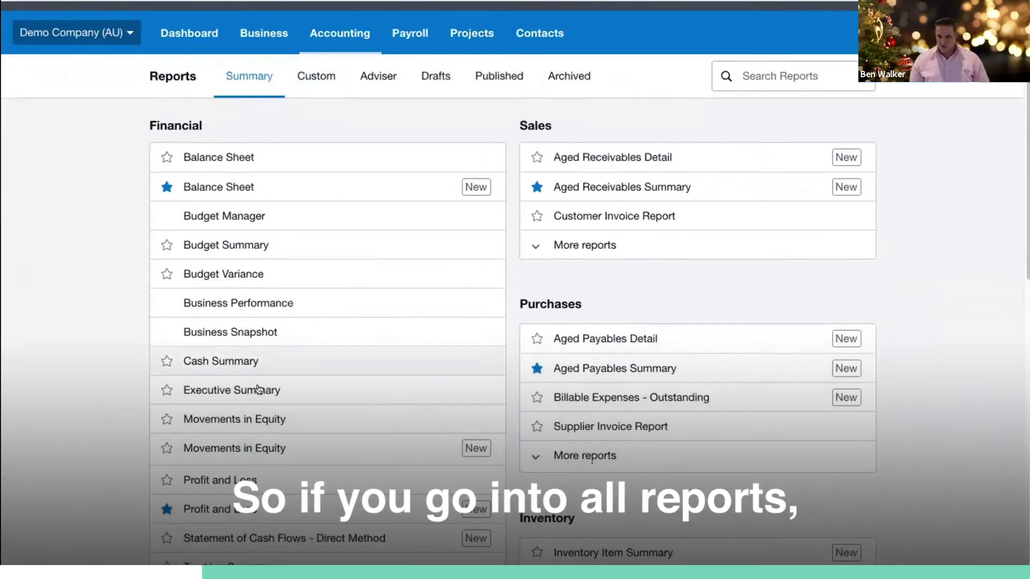
scroll(237, 386, down, 3)
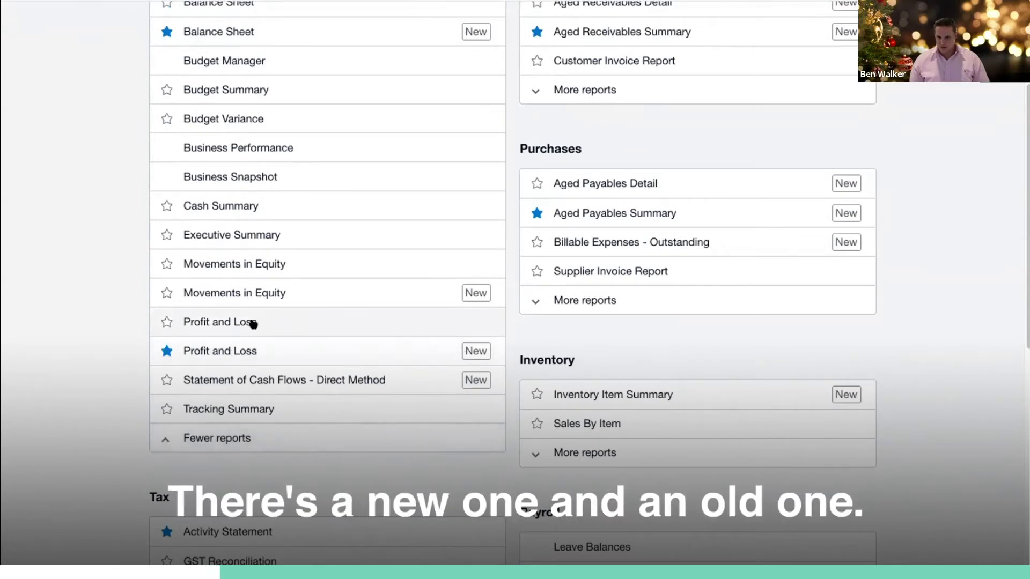
click(295, 322)
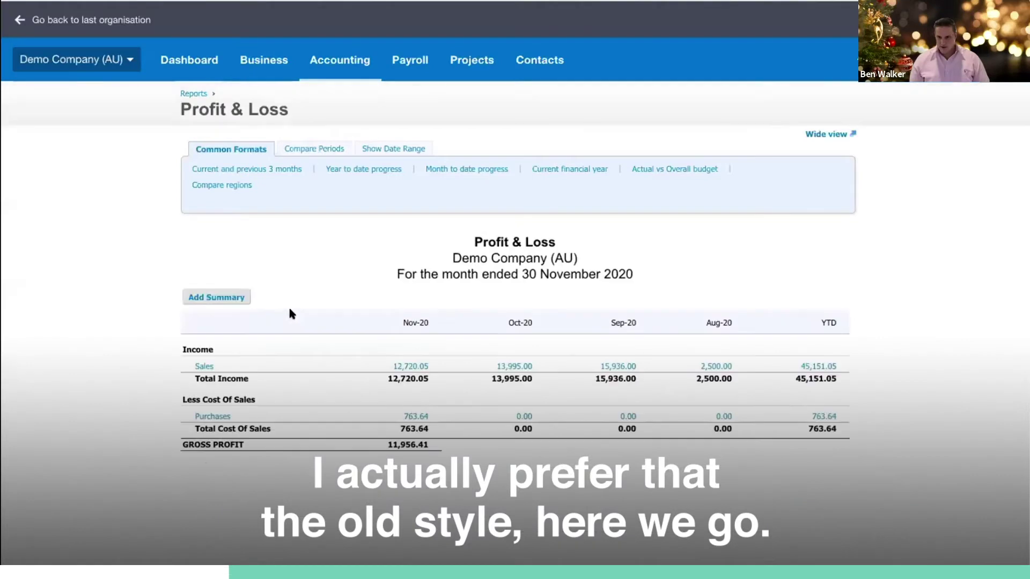
scroll(693, 198, down, 2)
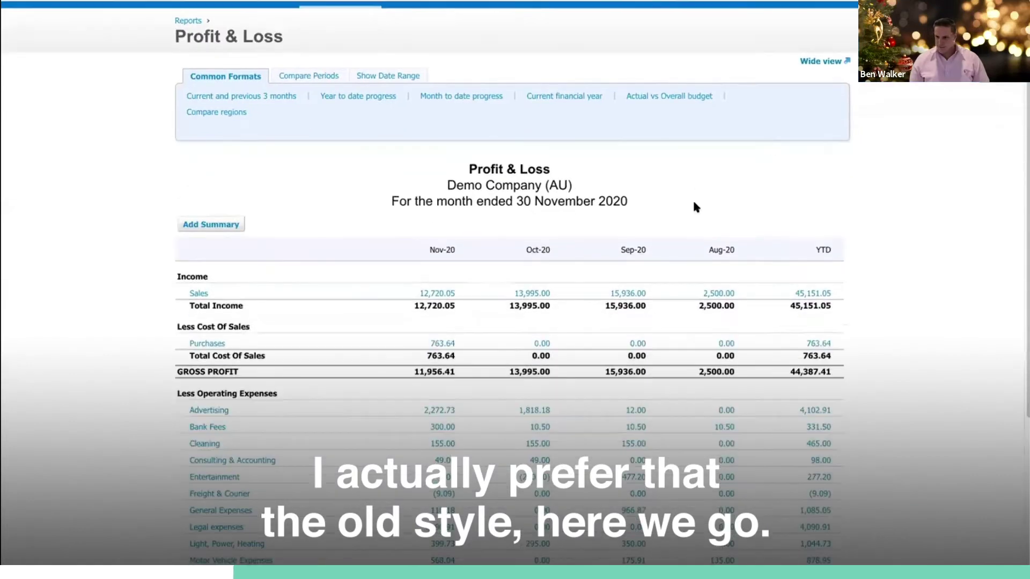
click(815, 61)
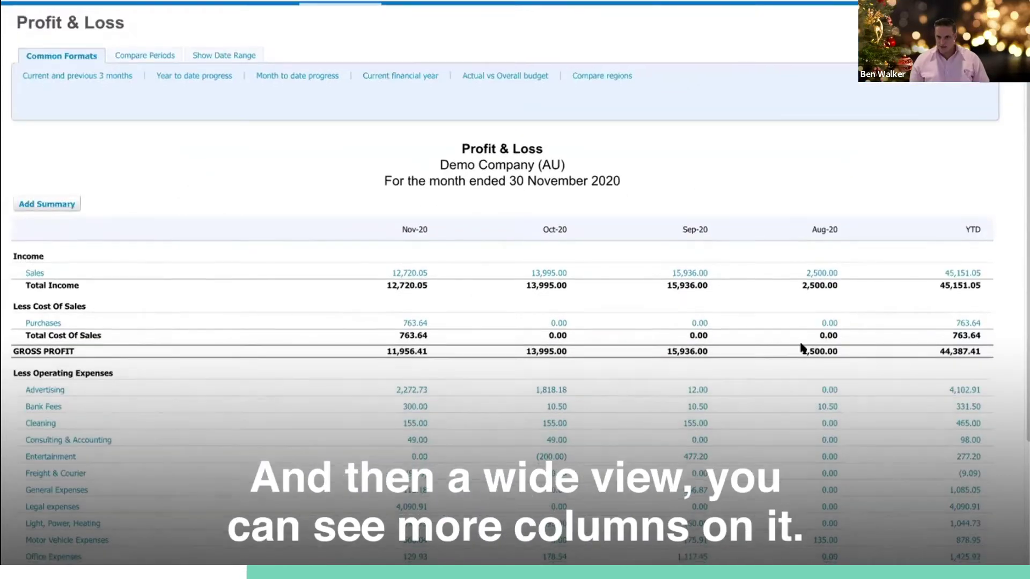
Examine the monthly income, operating expenses and net profit rows of the Profit & Loss report.
scroll(645, 346, up, 1)
scroll(450, 364, down, 1)
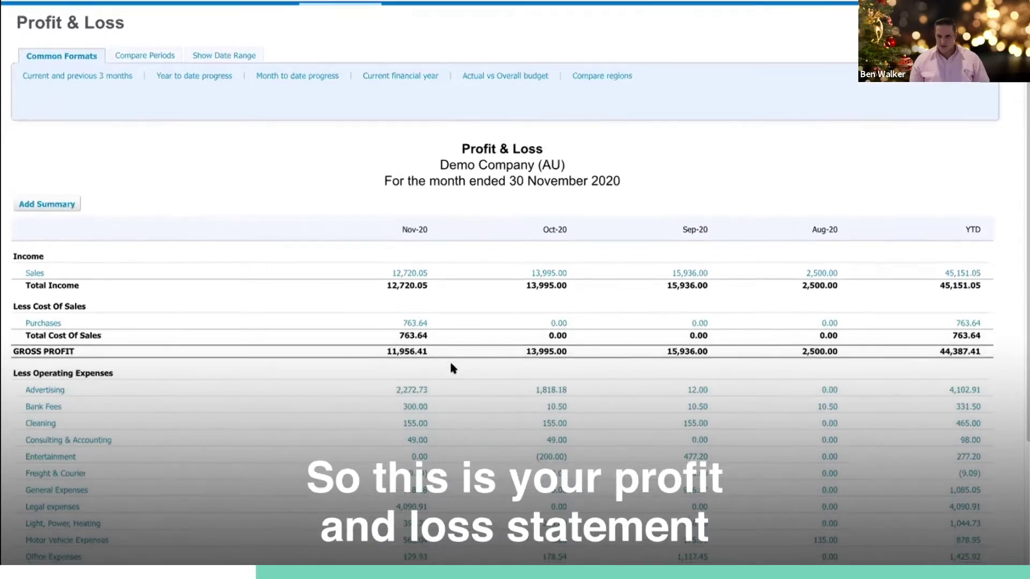
scroll(450, 364, down, 5)
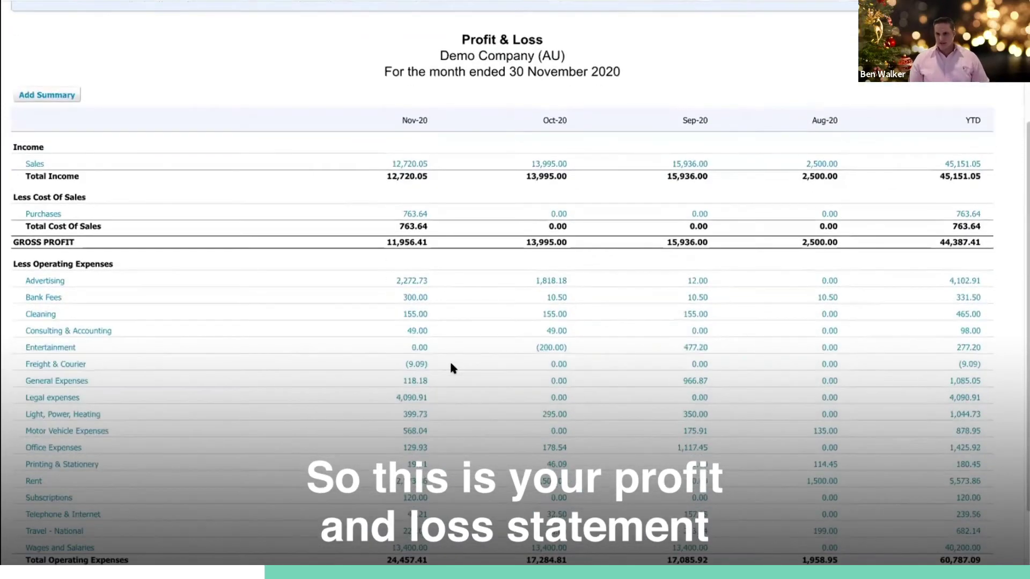
scroll(449, 367, up, 1)
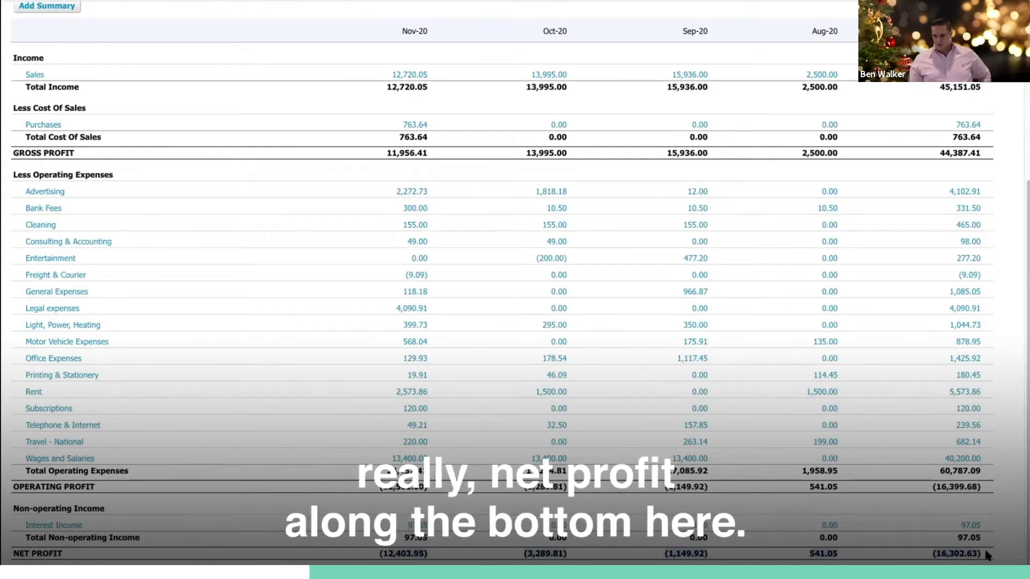
scroll(883, 525, up, 1)
scroll(705, 499, down, 1)
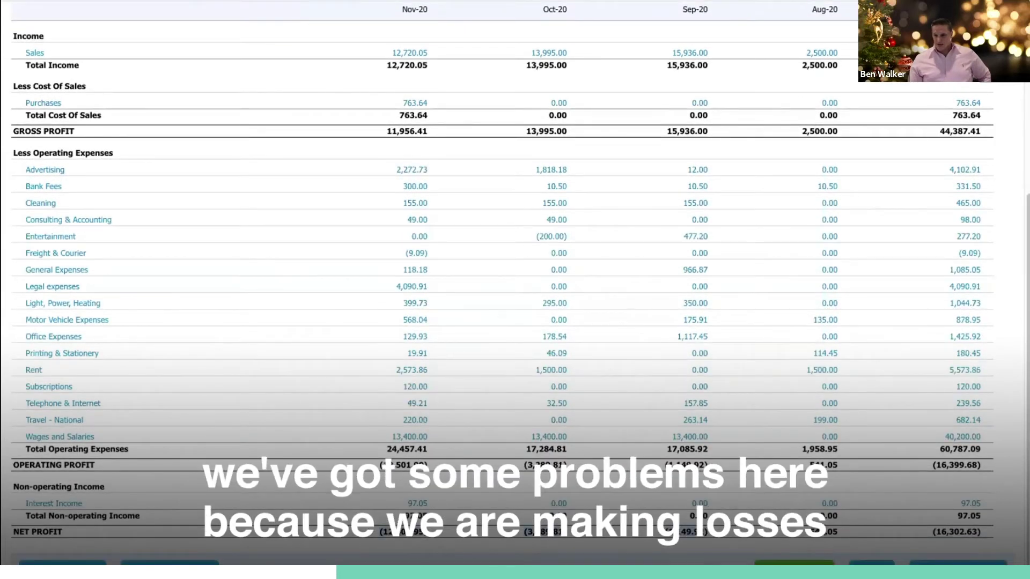
Set the date of the Profit & Loss period comparison to September 2020.
scroll(550, 409, up, 8)
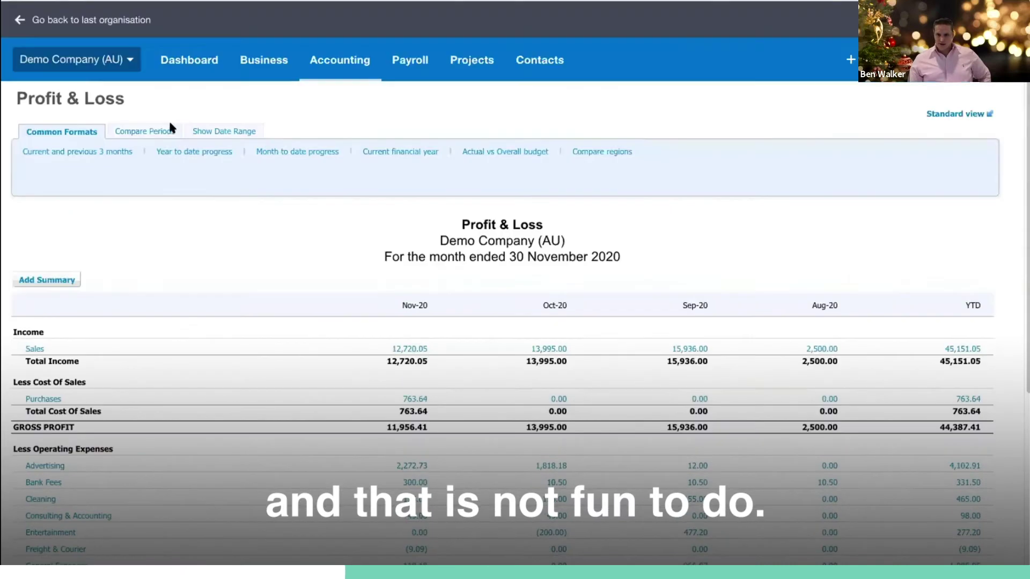
click(152, 130)
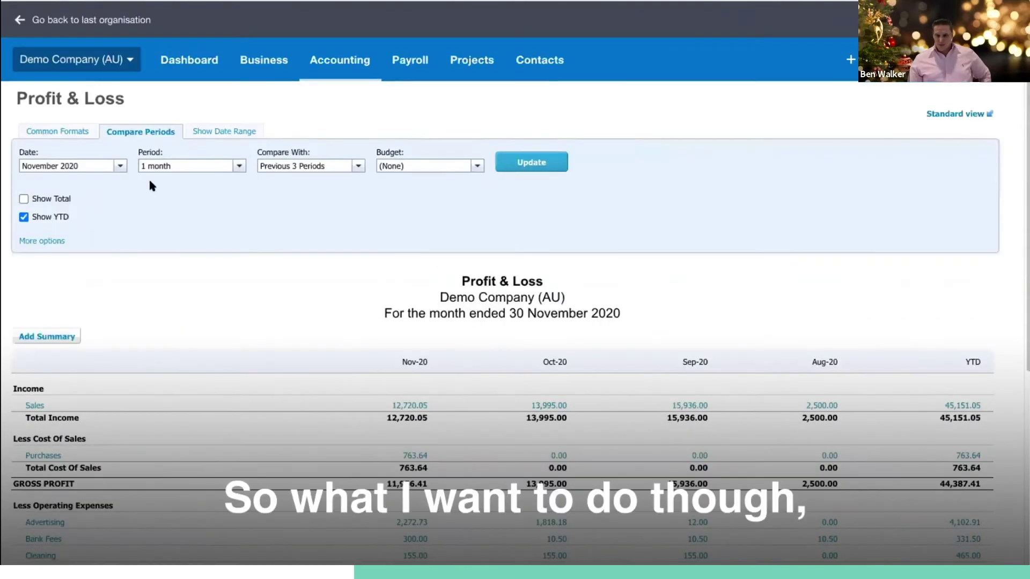
click(120, 167)
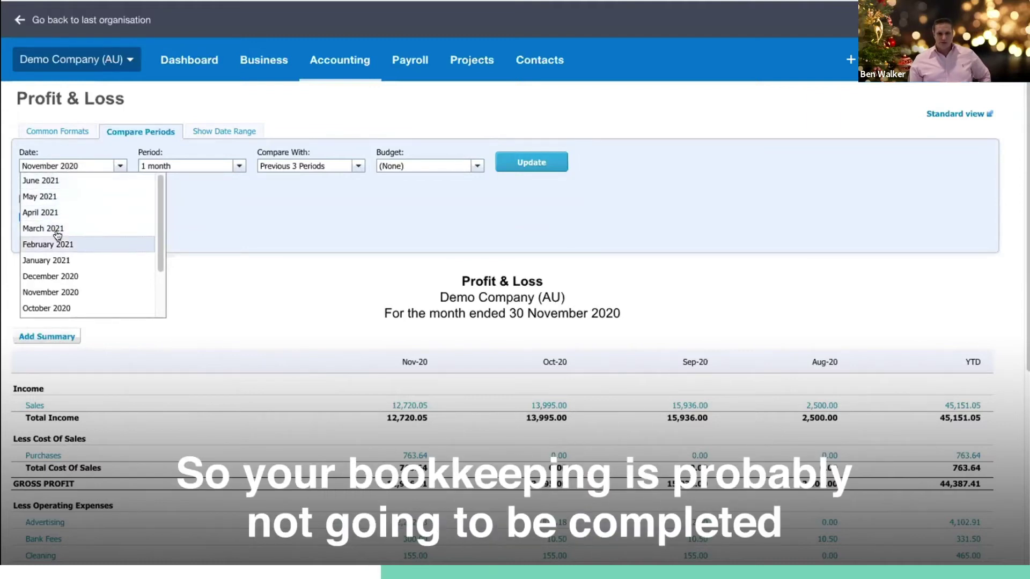
scroll(175, 214, down, 2)
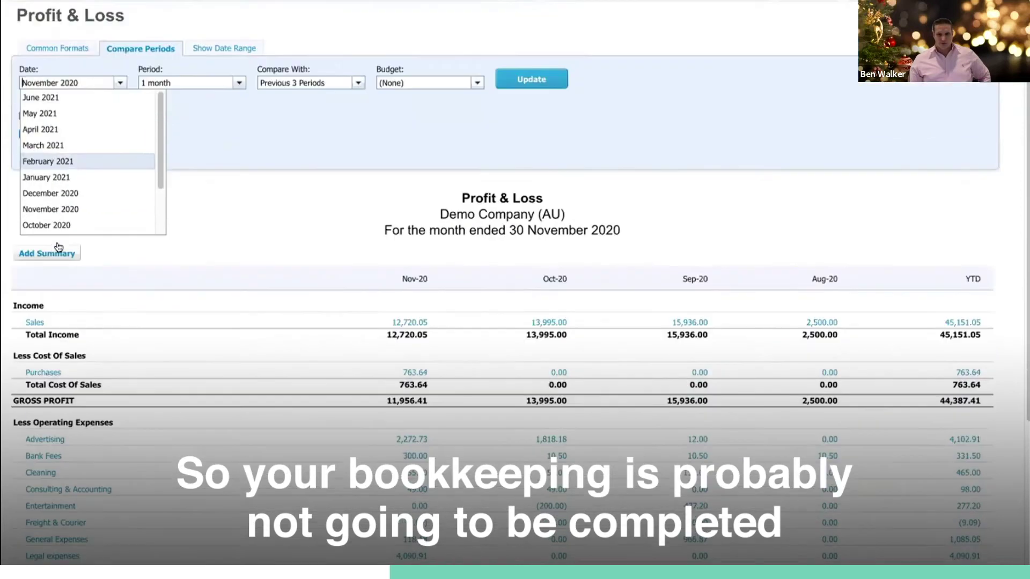
scroll(160, 137, down, 2)
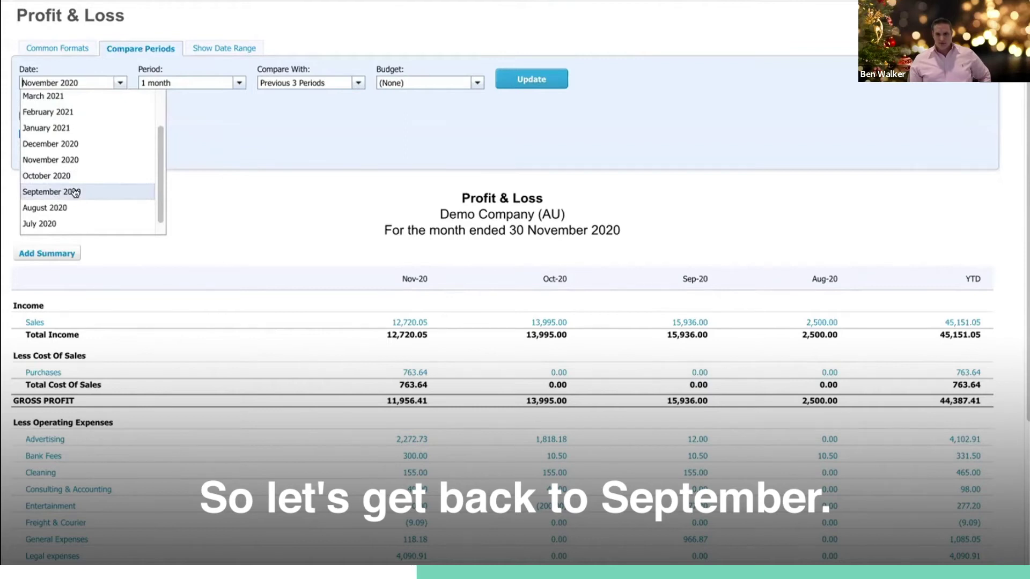
click(57, 193)
Set the comparison period to 3 months without the YTD column and update the report.
click(236, 81)
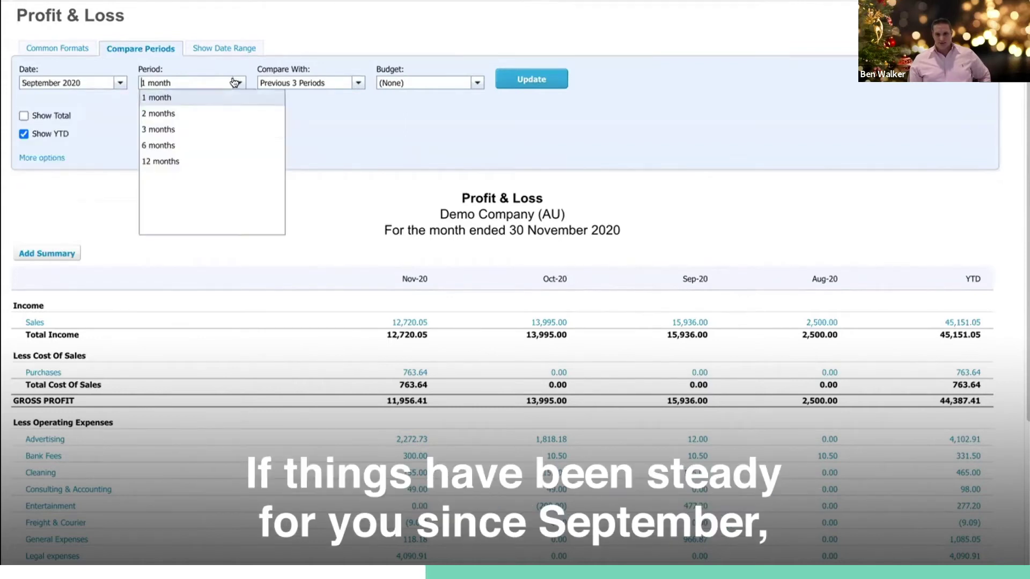
click(171, 131)
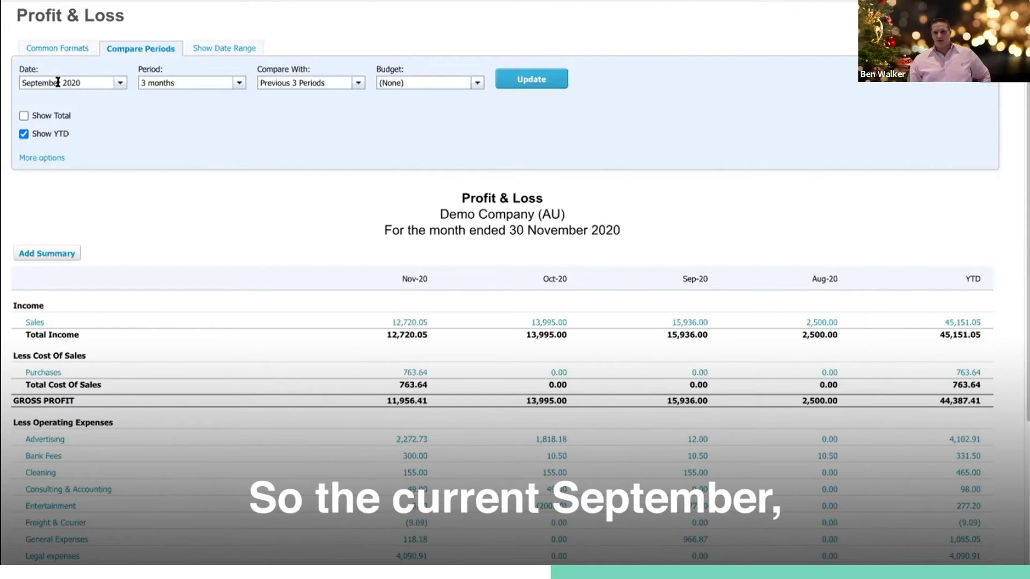
click(50, 135)
click(496, 86)
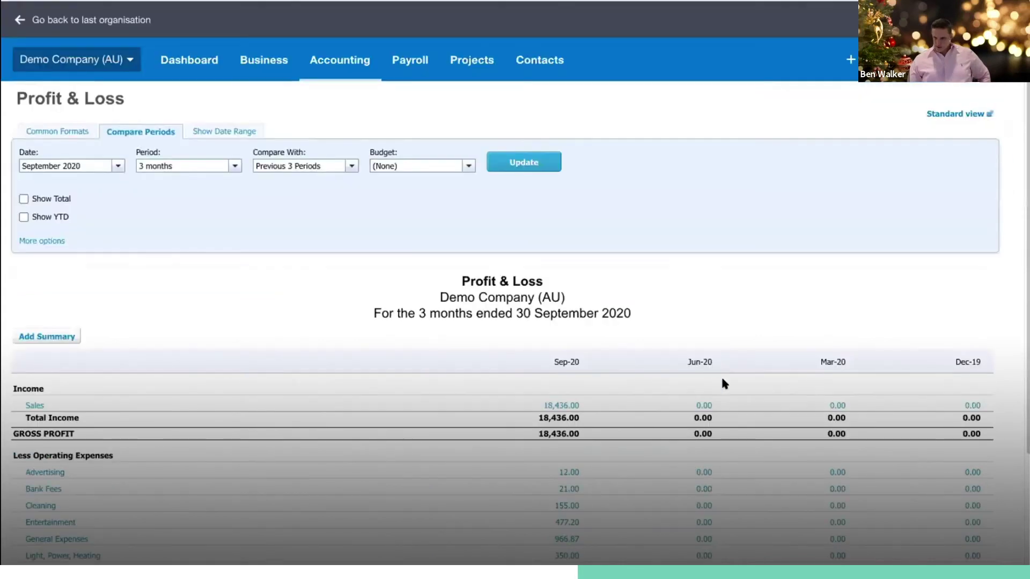
Review the quarterly columns from Sep-20 back to Dec-19, down to the net profit row.
scroll(722, 378, down, 5)
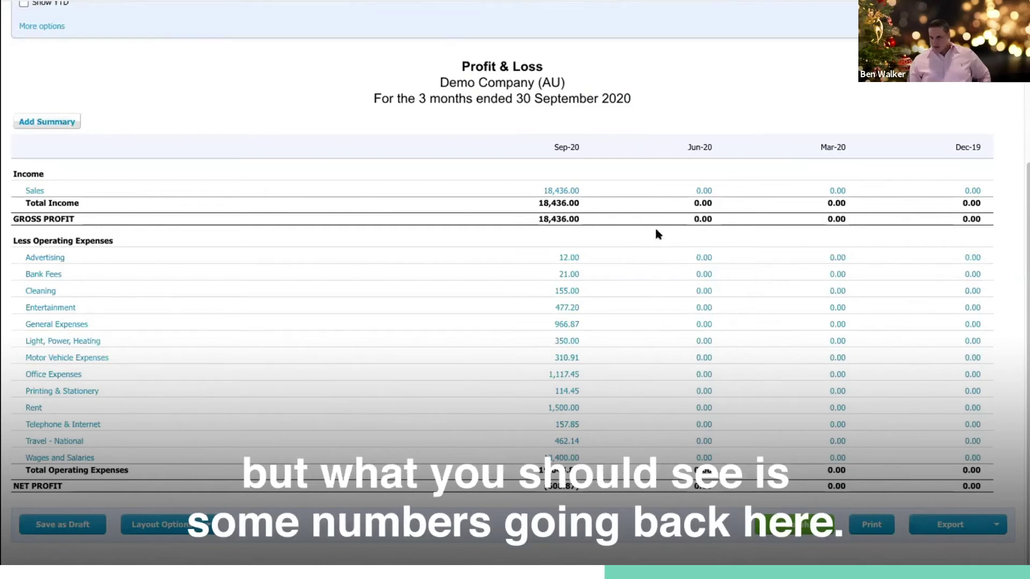
drag(986, 188, 894, 242)
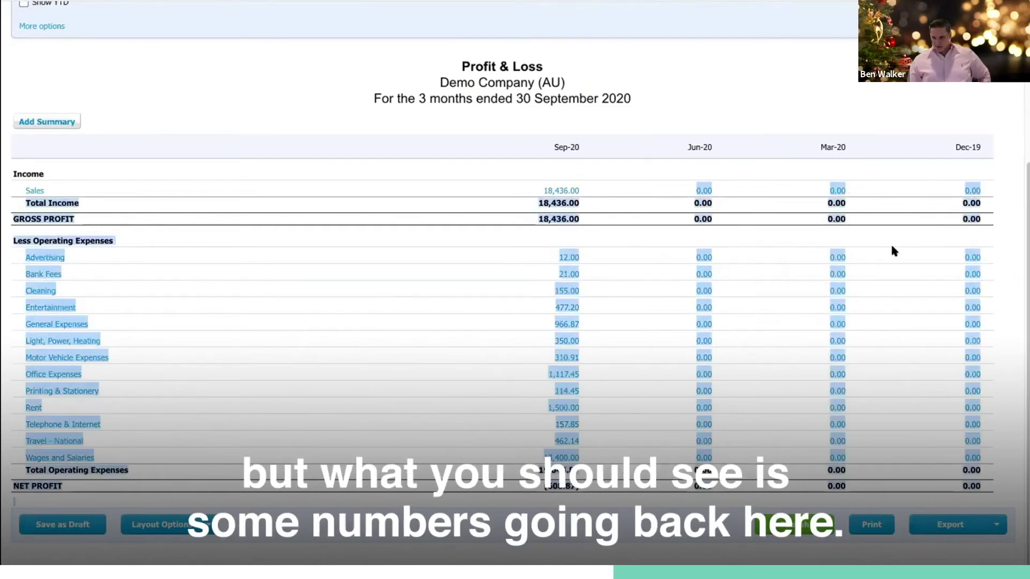
click(890, 242)
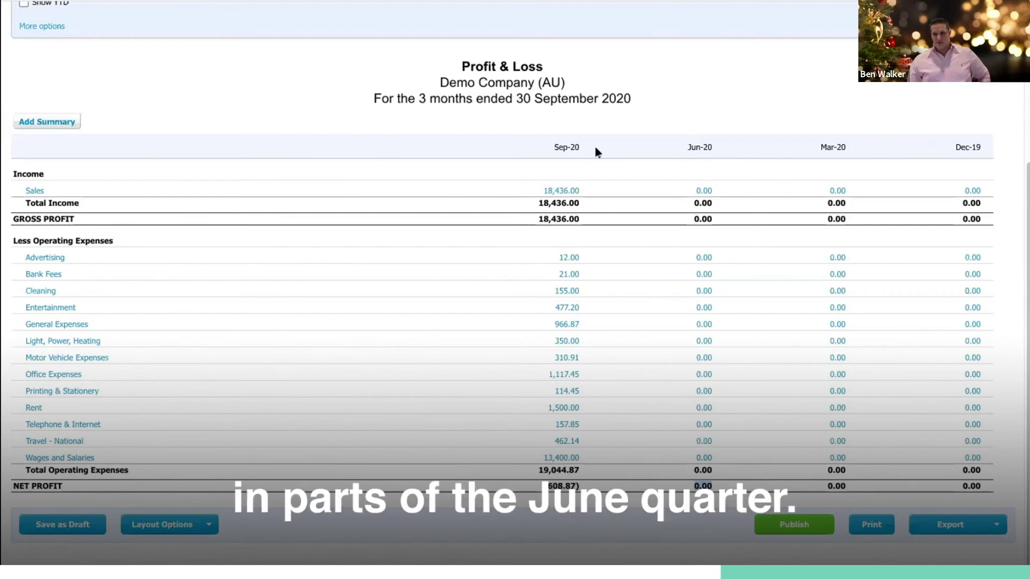
drag(552, 142, 589, 145)
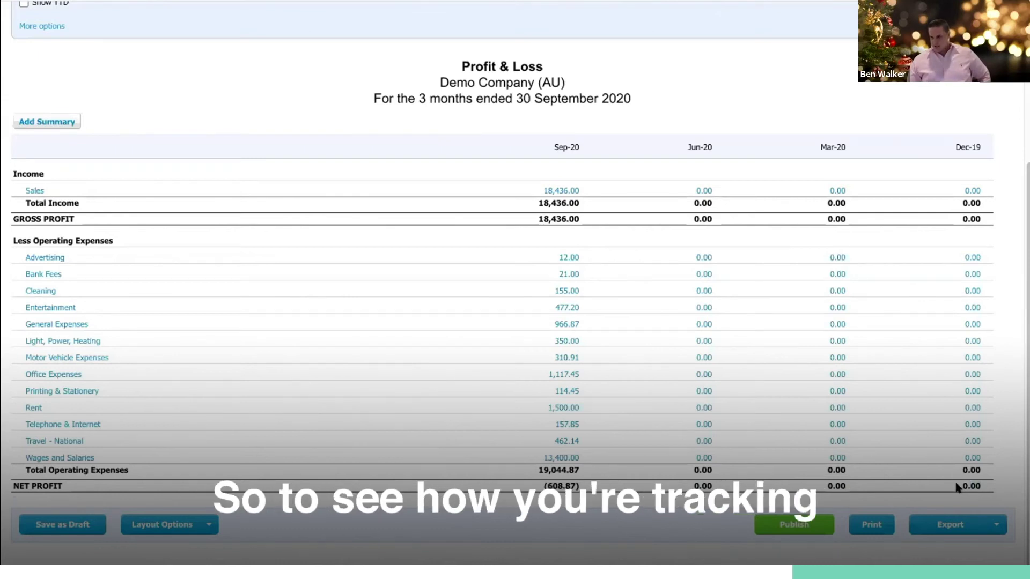
Compare the September 2020 quarter with the previous 7 periods and update the report.
scroll(351, 163, up, 4)
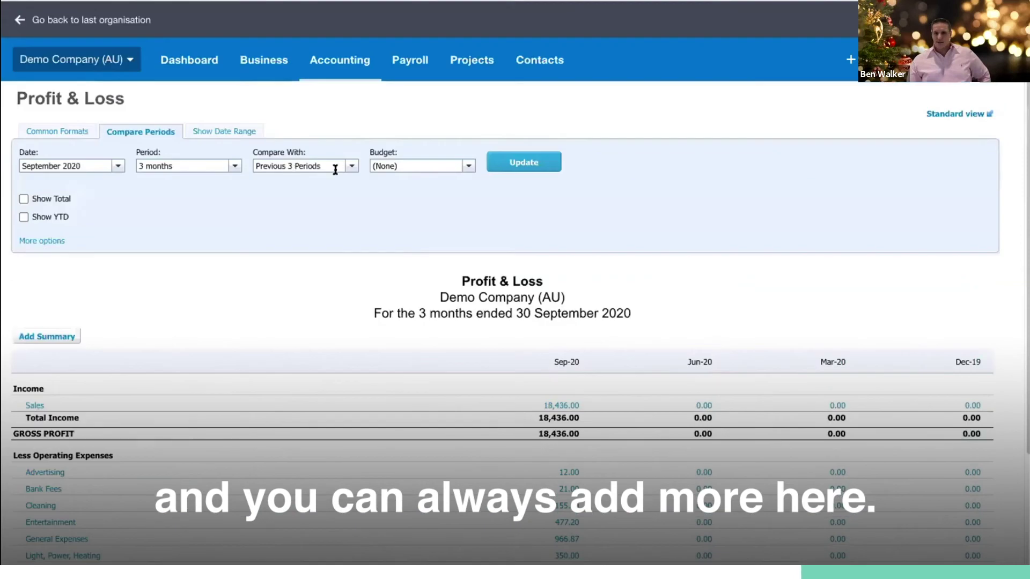
click(353, 165)
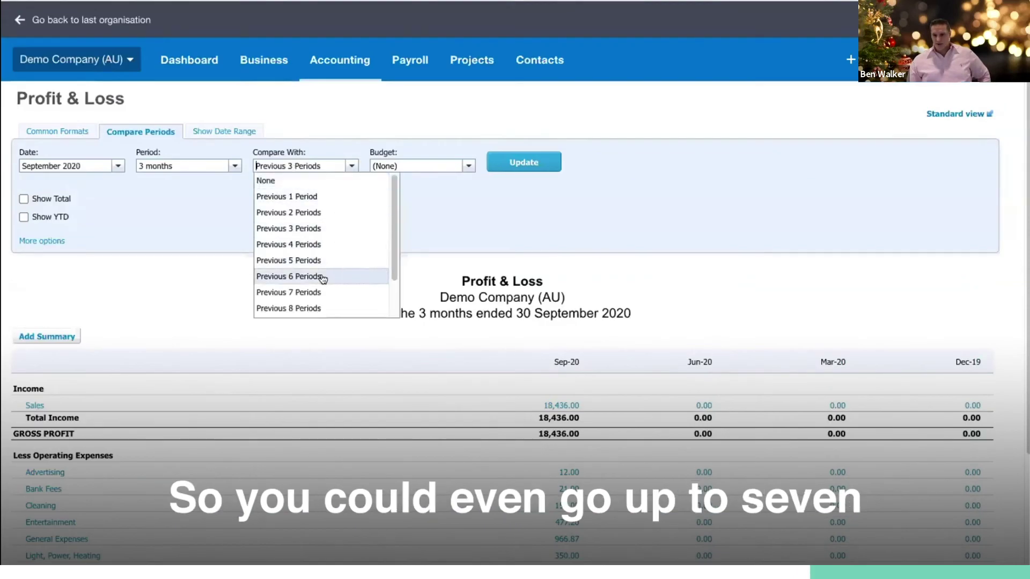
click(342, 290)
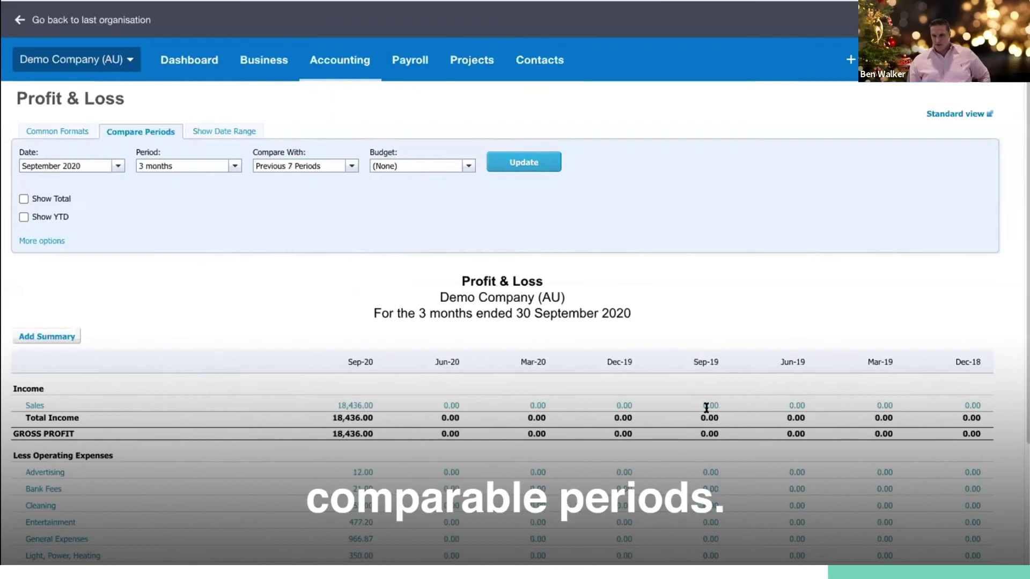
Compare the Sep-20 quarter with the Sep-19 quarter, including their net profit figures.
scroll(706, 429, down, 5)
drag(346, 129, 374, 126)
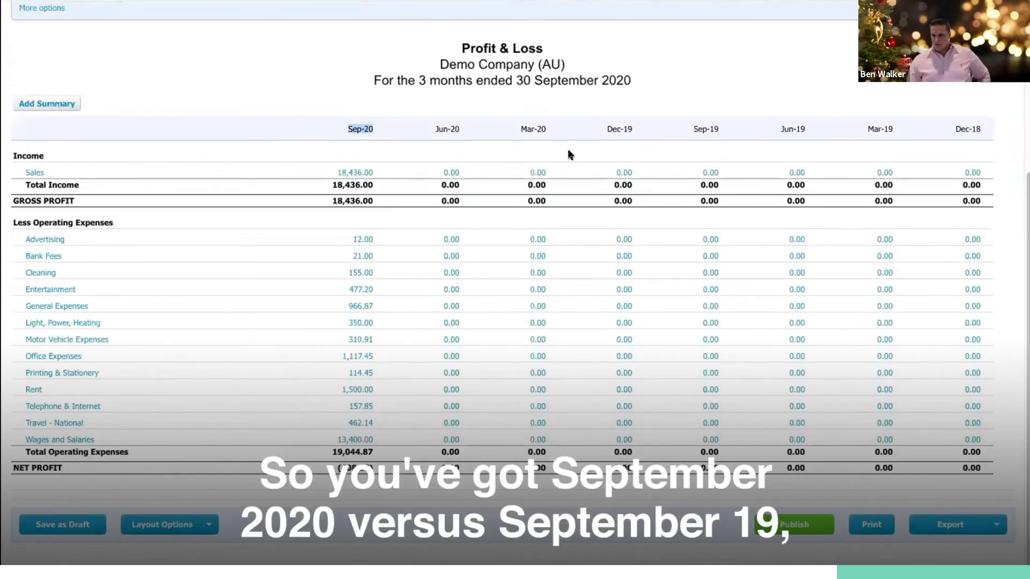
drag(693, 129, 718, 128)
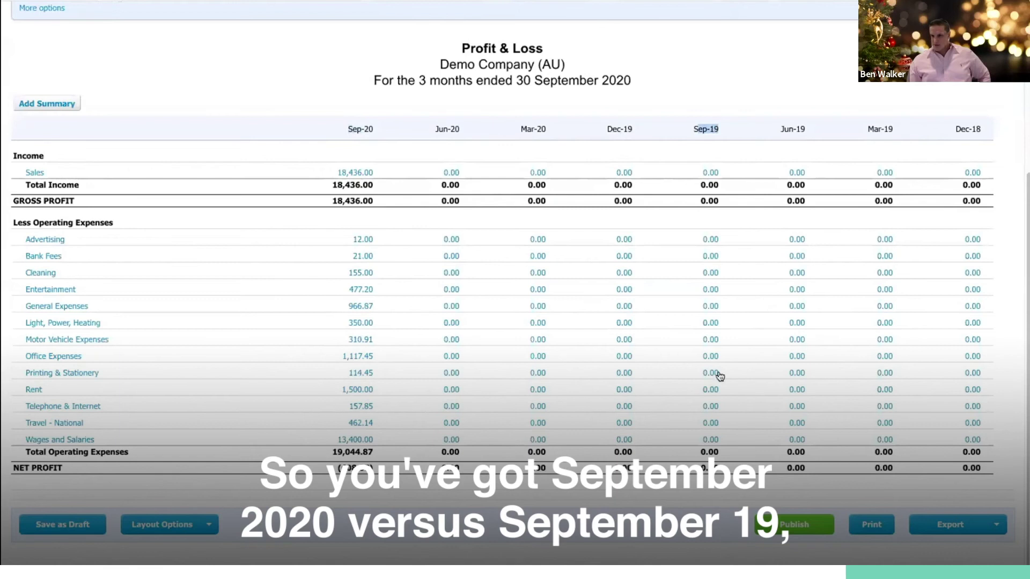
click(703, 463)
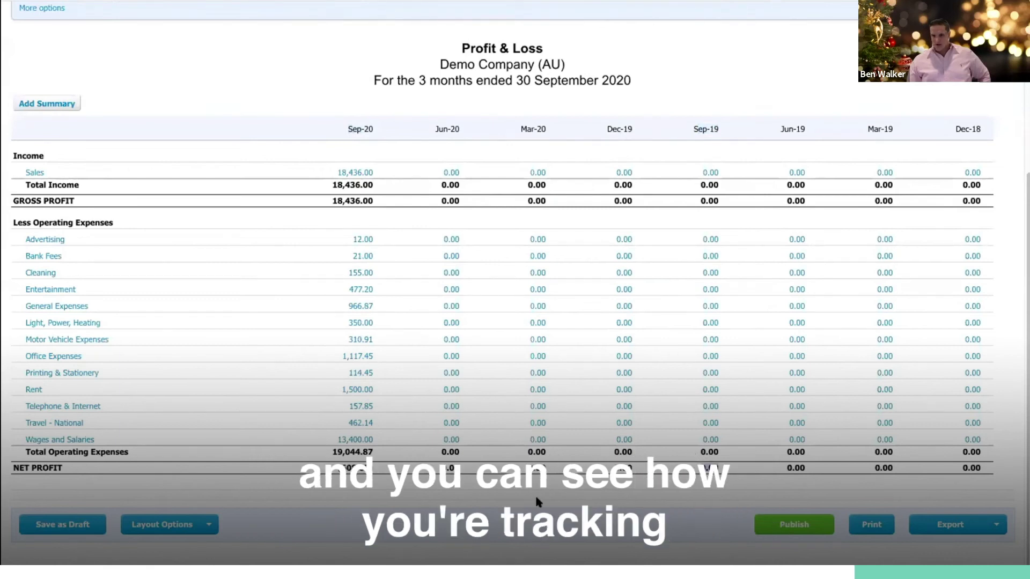
drag(329, 468, 374, 466)
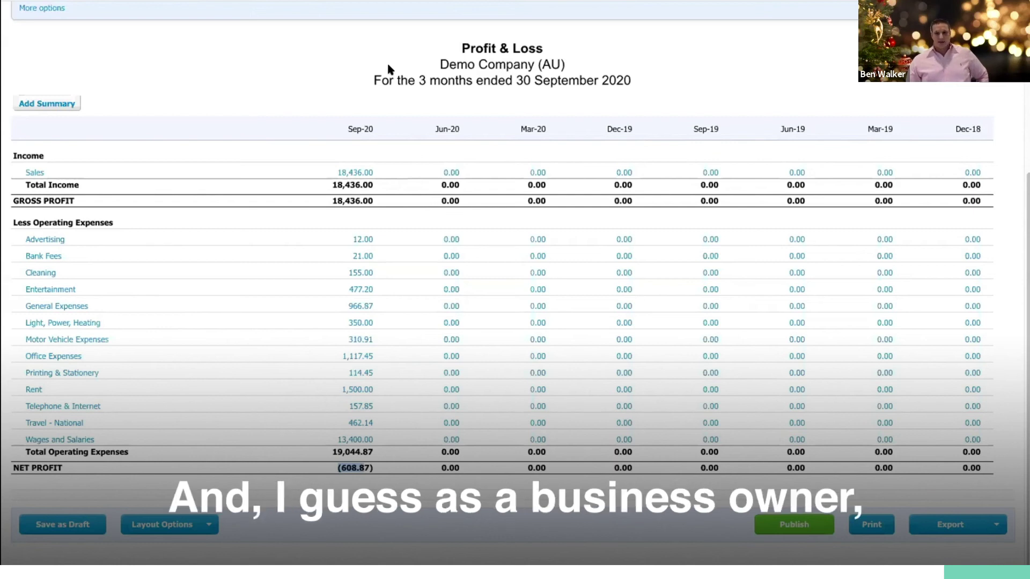
scroll(483, 86, up, 1)
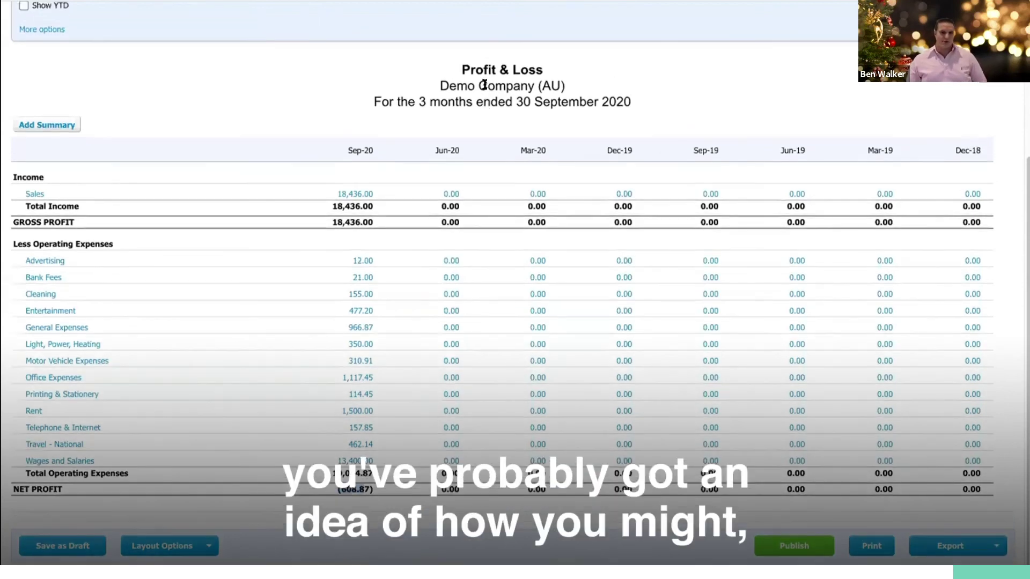